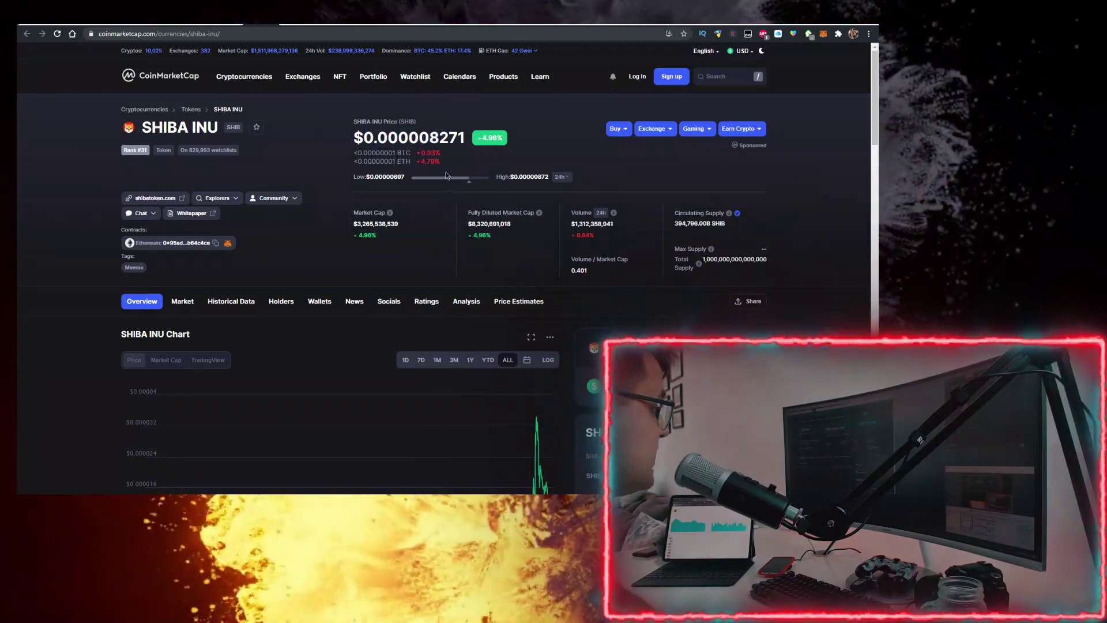
scroll(400, 371, down, 2)
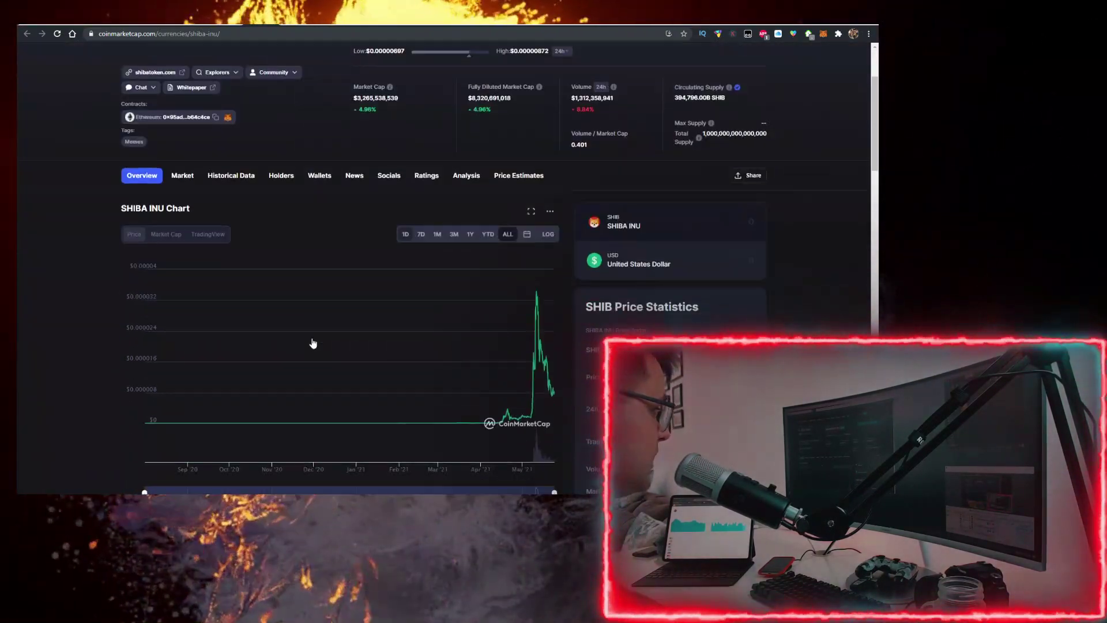
Step: Switch the SHIBA INU chart to 7D, then 1M, then go back to the YouTube channel page
click(404, 203)
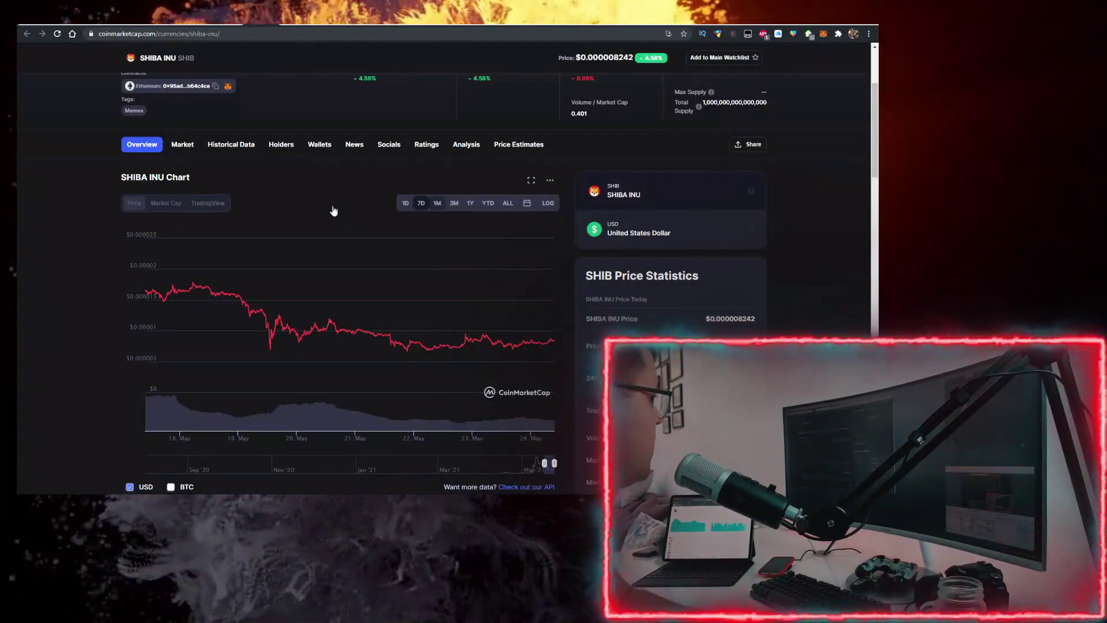
click(436, 202)
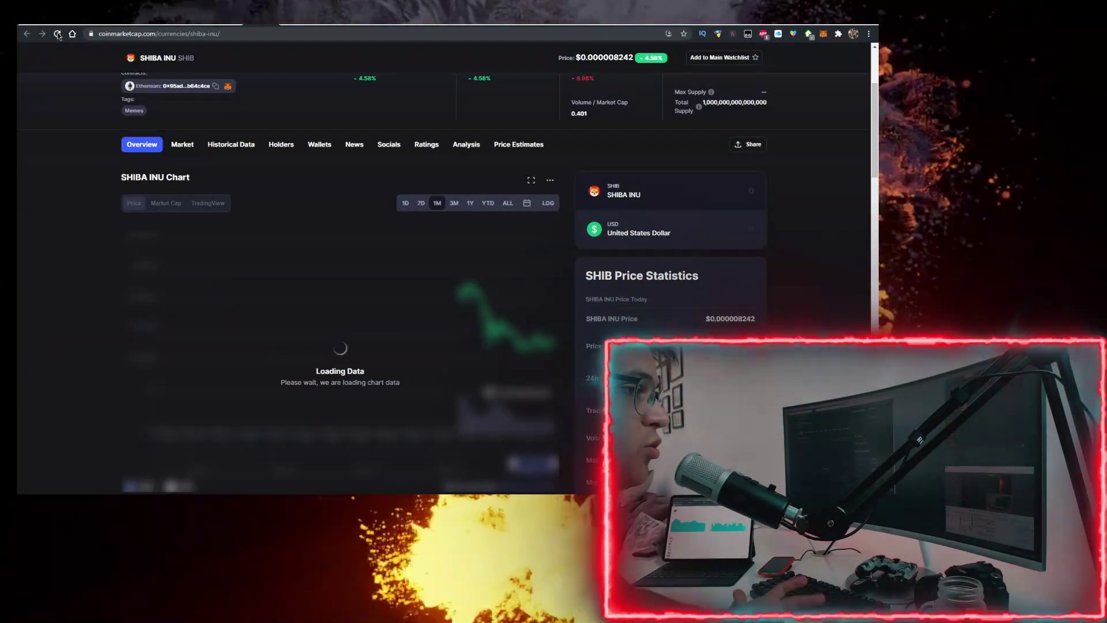
click(27, 33)
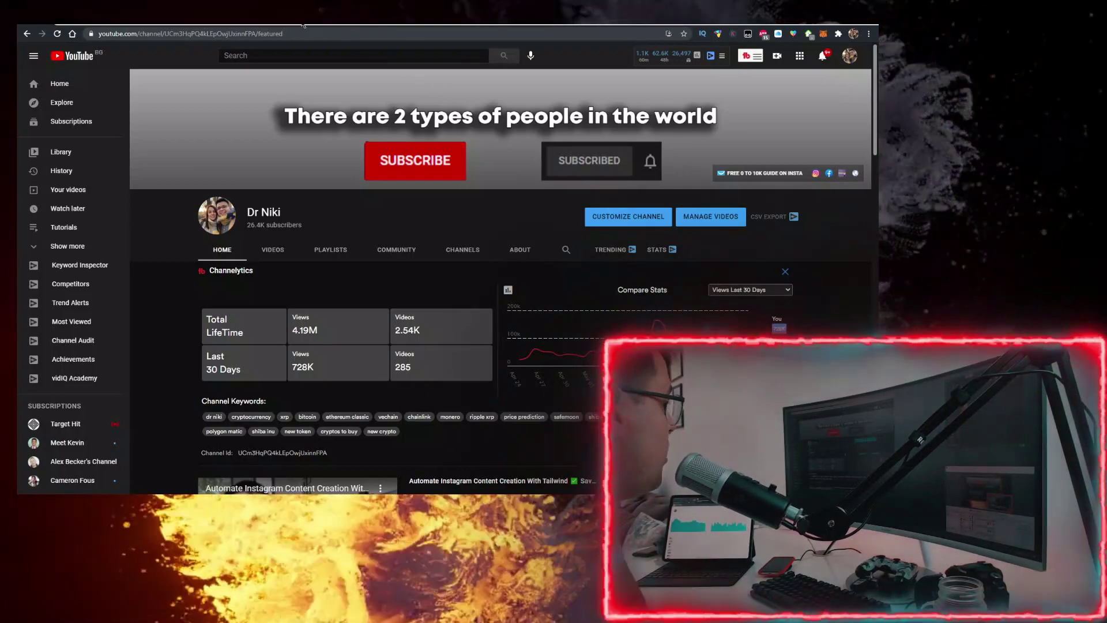
Step: Switch to the CoinMarketCap SHIBA INU tab with Ctrl+Tab
key(ctrl+Tab)
scroll(278, 193, up, 5)
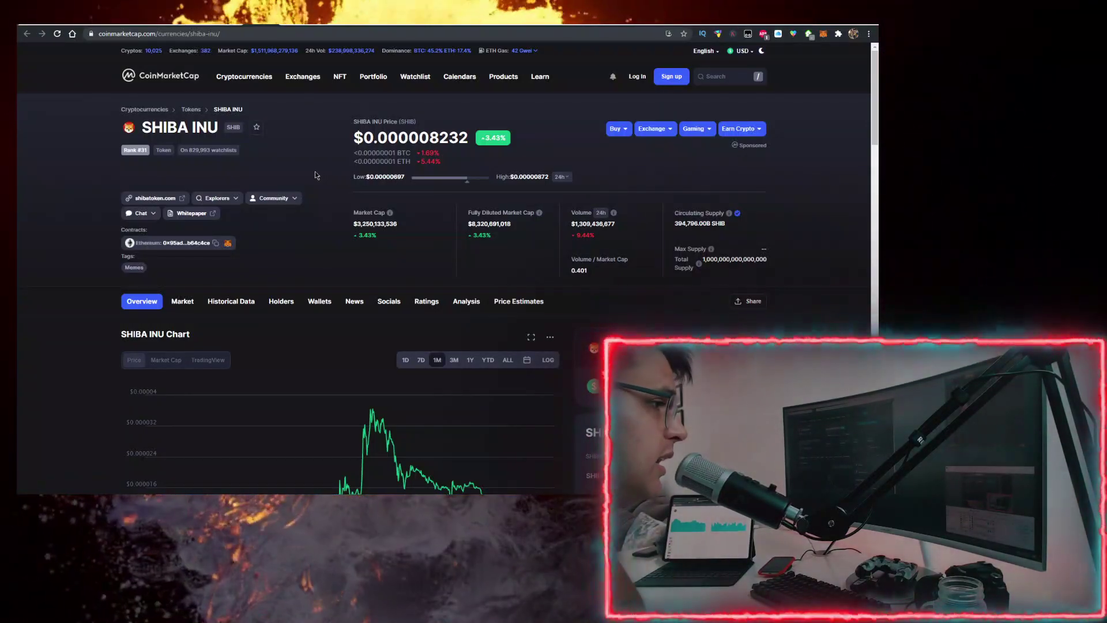
Step: Bring up the Crypto Briefing tab with the article on Buterin burning 41% of SHIB
click(281, 25)
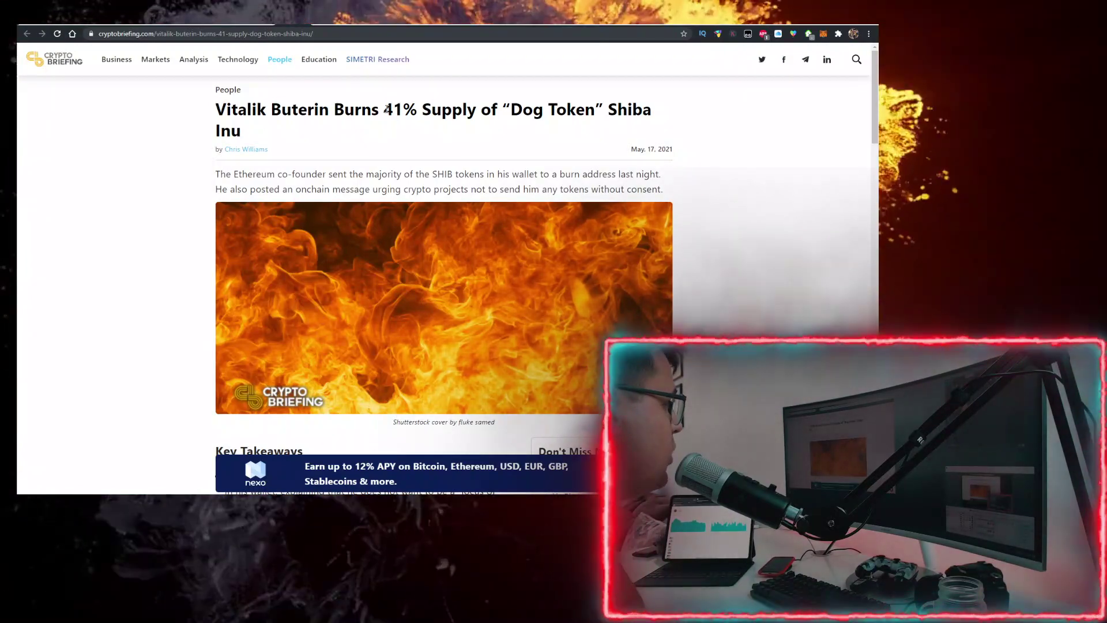
mouse_move(384, 109)
mouse_down()
mouse_move(540, 109)
mouse_move(625, 126)
mouse_up()
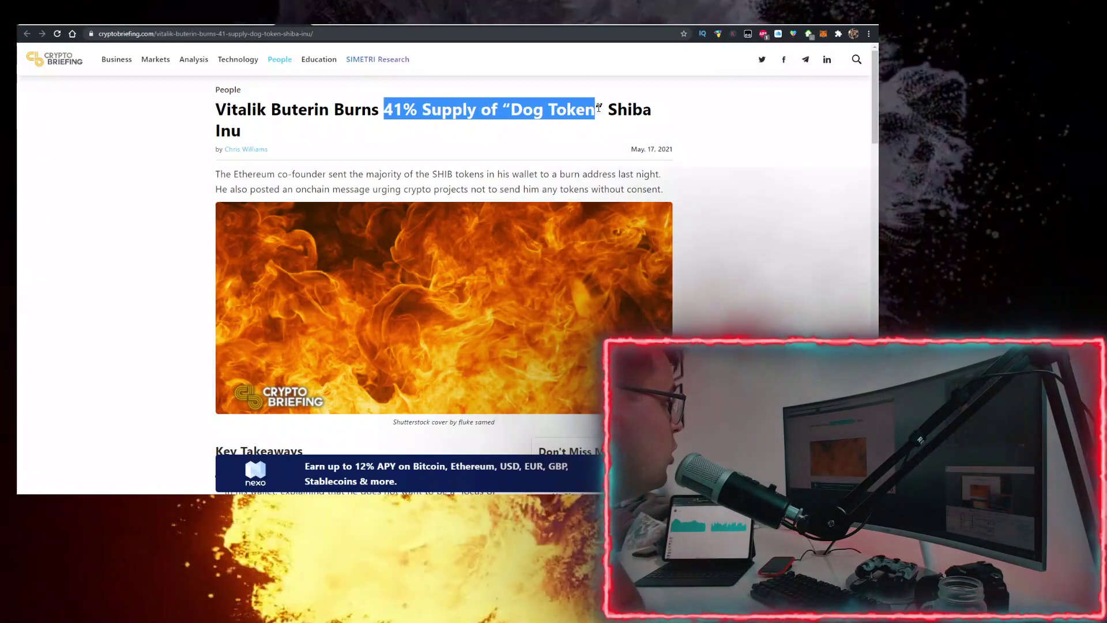
click(625, 127)
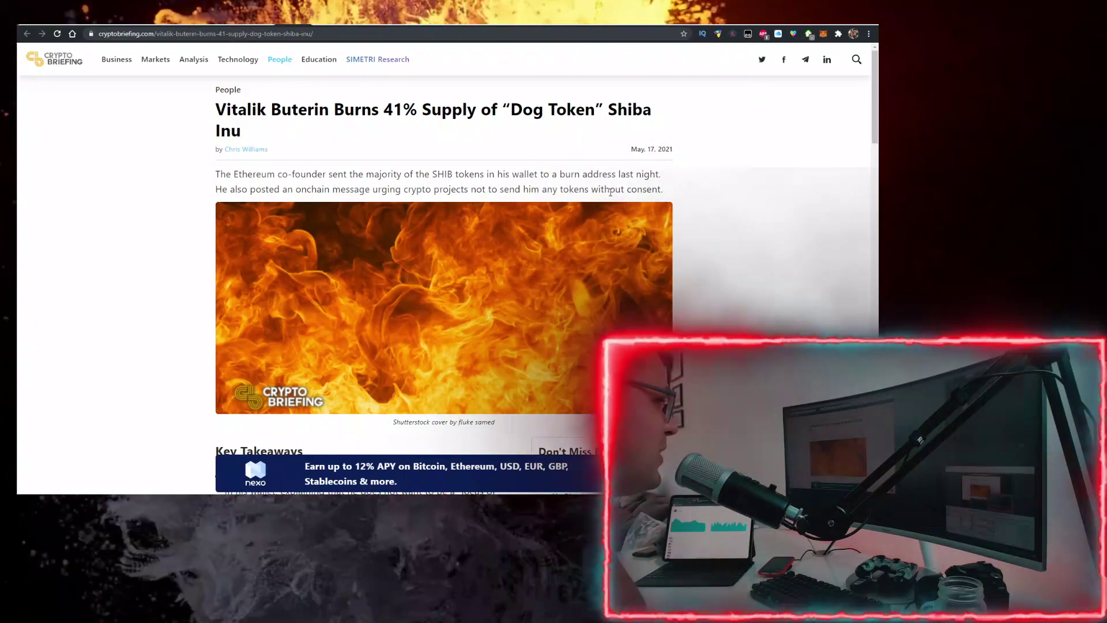
drag(665, 189, 659, 189)
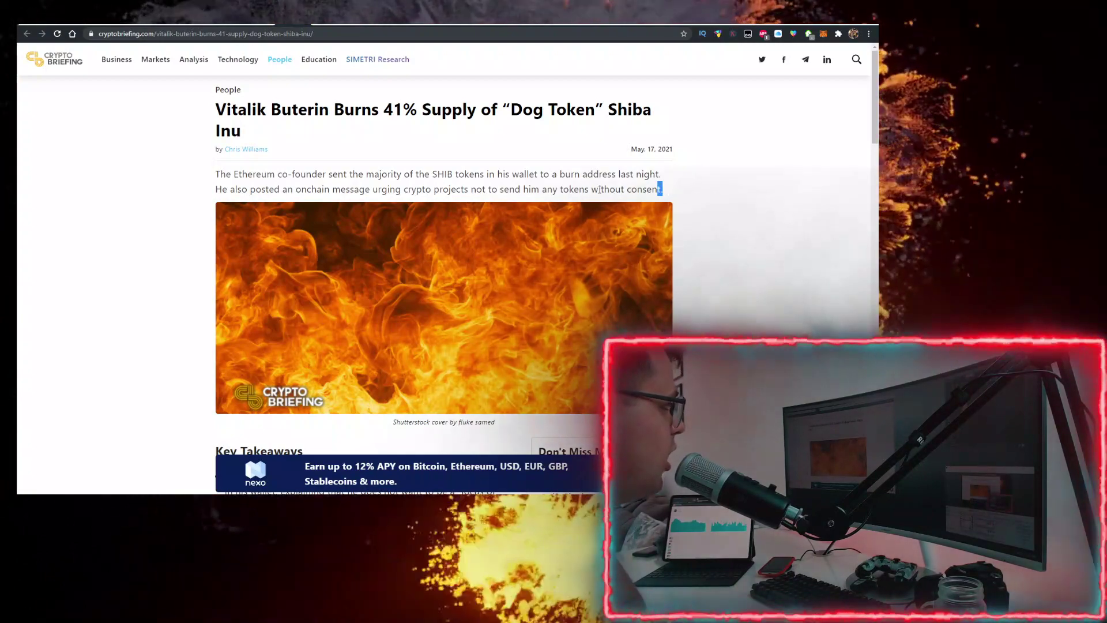
scroll(592, 190, down, 4)
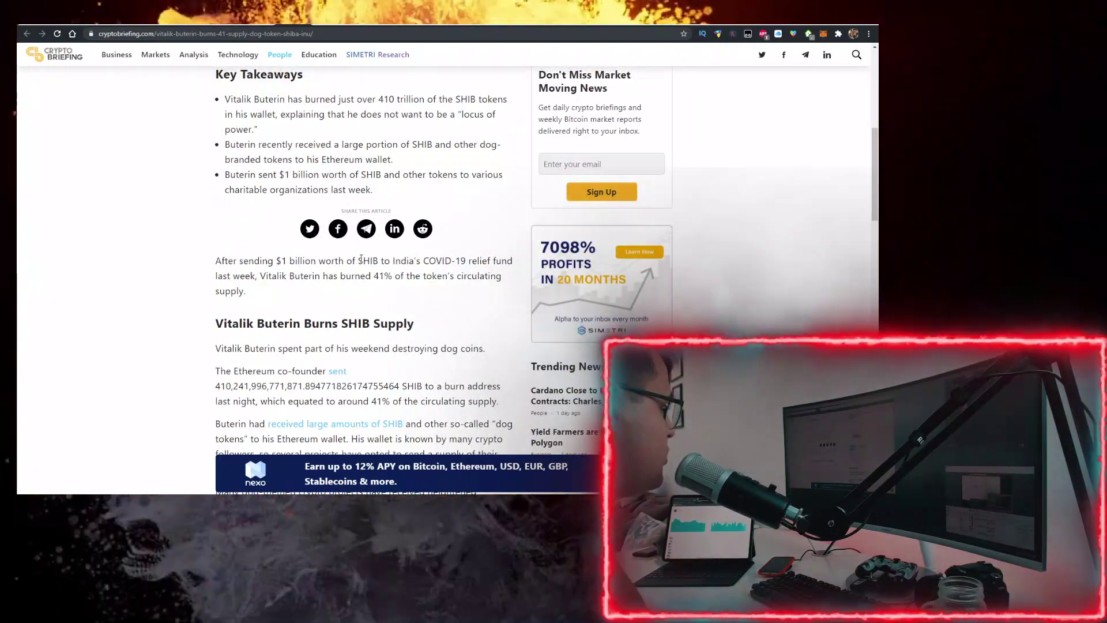
Step: Highlight and clear the passage on the SHIB donation to India's COVID-19 relief fund
drag(358, 260, 442, 261)
click(425, 261)
double_click(425, 263)
click(174, 291)
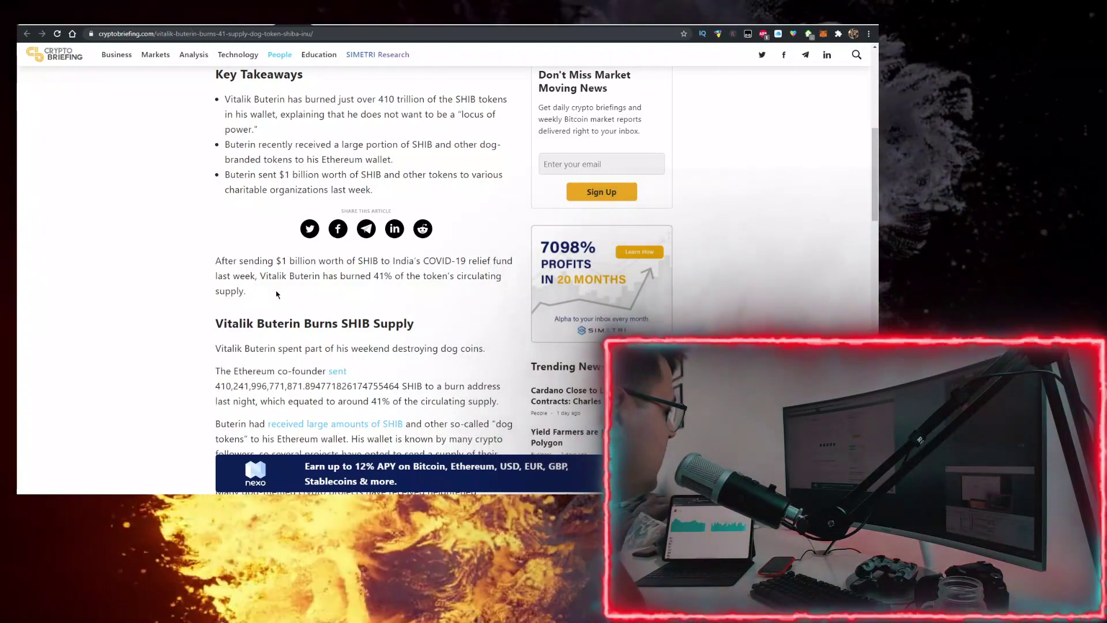
Step: Highlight and clear 'has burned' and the line about burning 41% of supply
drag(324, 276, 351, 276)
click(485, 289)
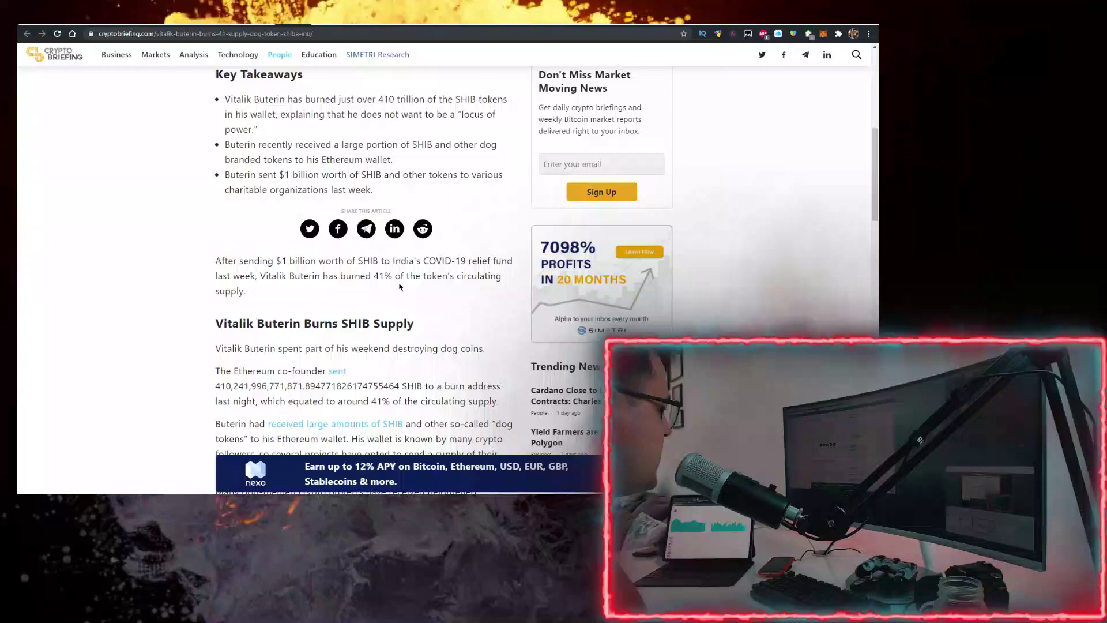
triple_click(259, 276)
click(235, 274)
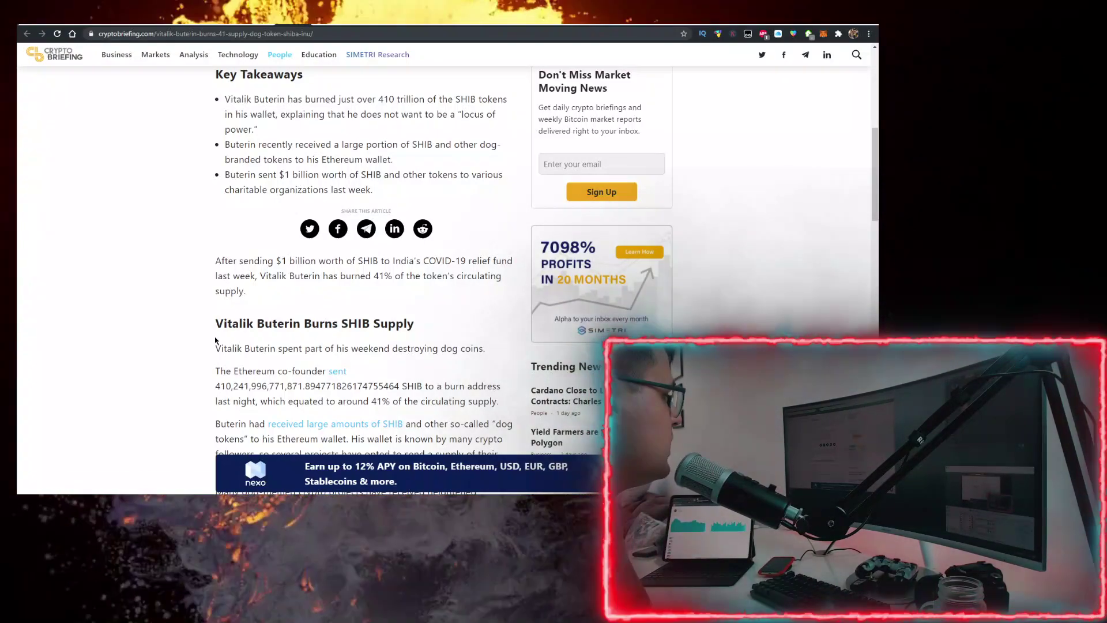
scroll(346, 302, up, 10)
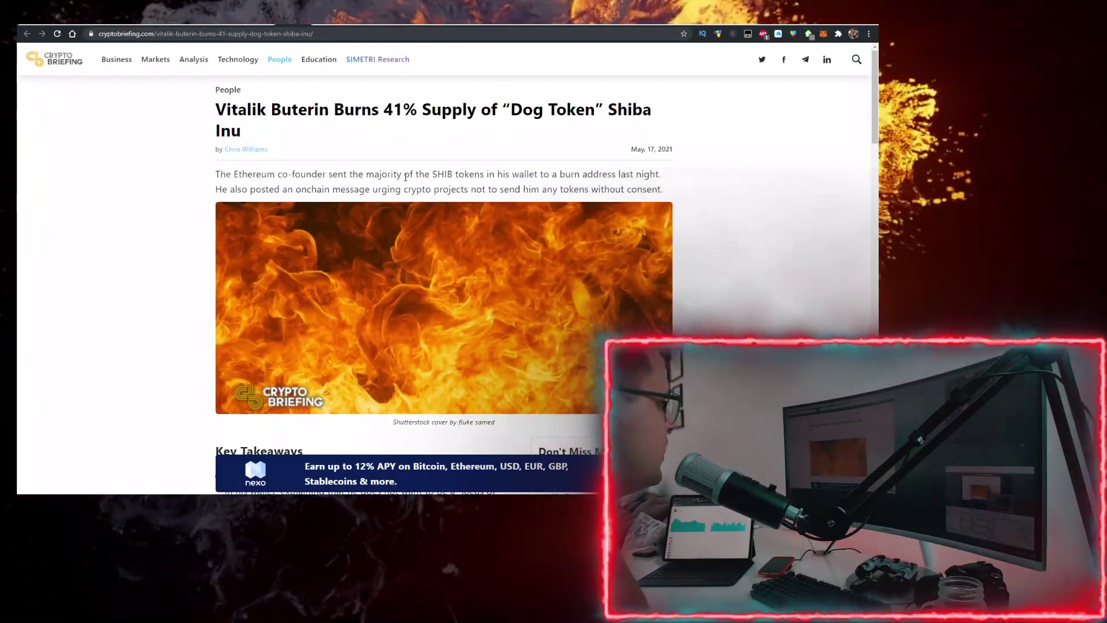
scroll(497, 173, down, 5)
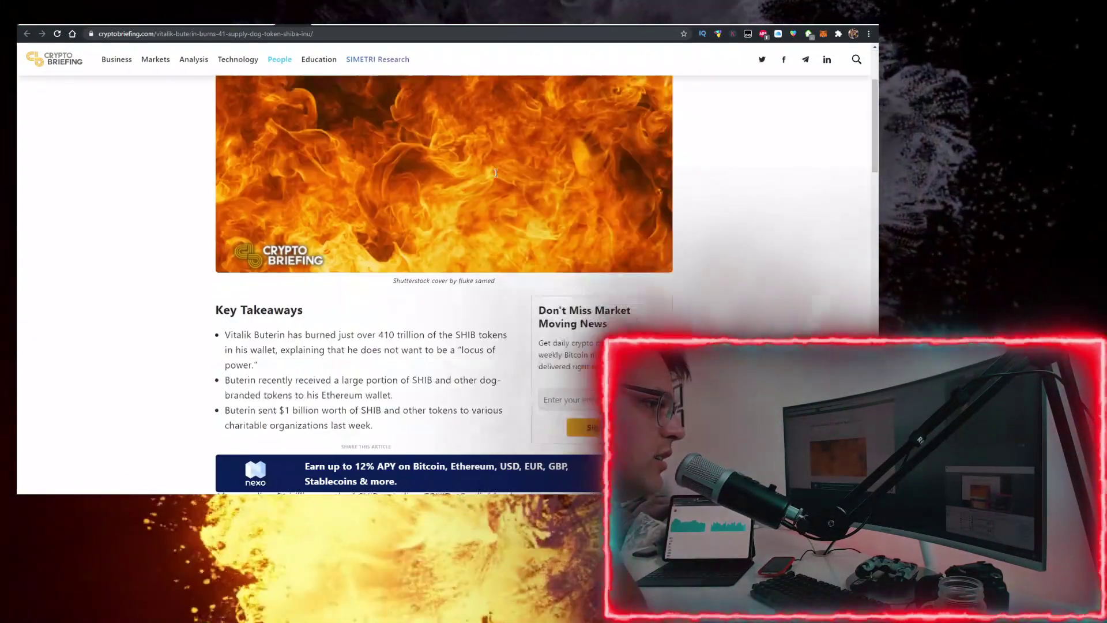
scroll(497, 173, down, 4)
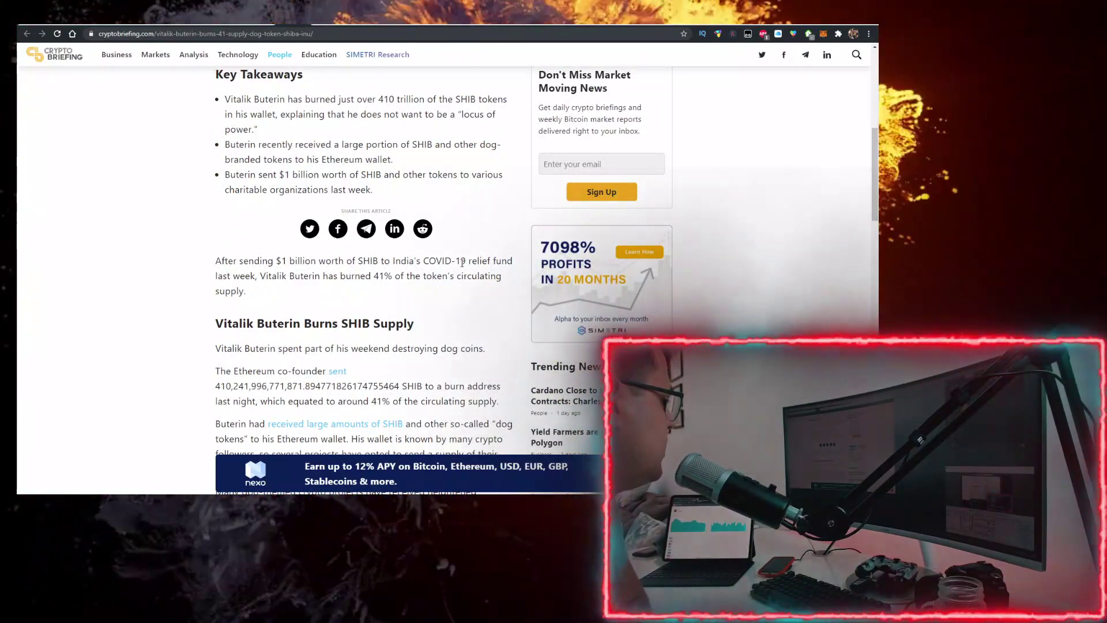
scroll(462, 262, down, 2)
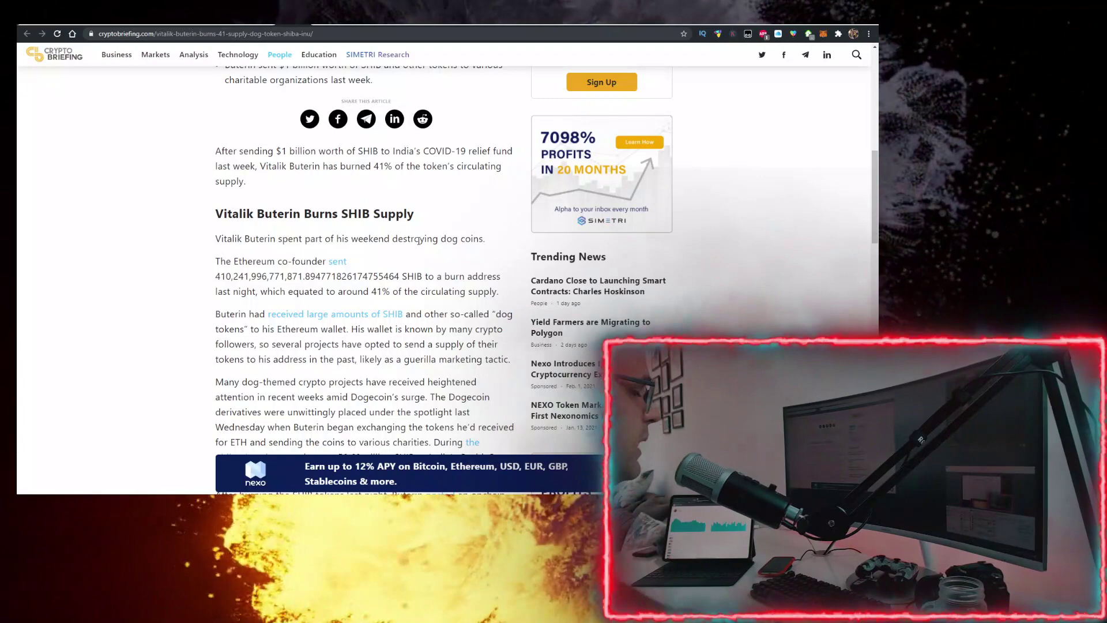